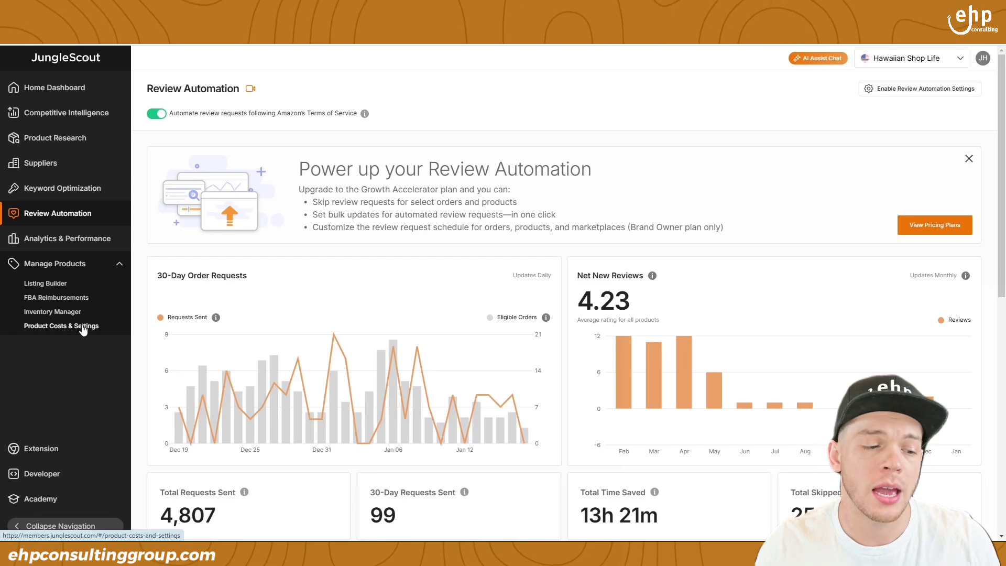
# Open the product details of the BubblezKidz replacement toothbrush heads (ASIN B0B21Y2995) from Product Costs & Settings.
pyautogui.click(82, 327)
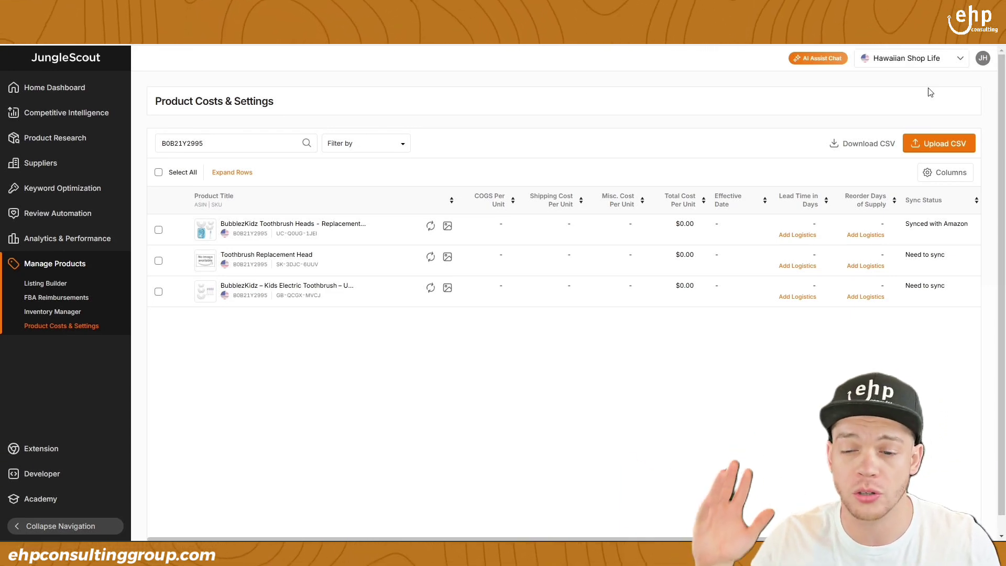
pyautogui.moveTo(442, 234)
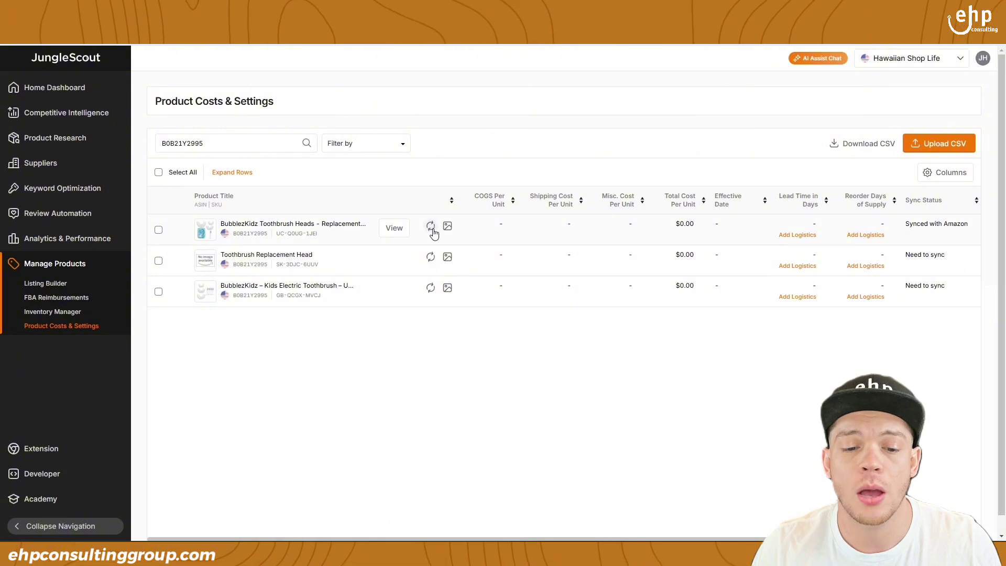
pyautogui.click(535, 240)
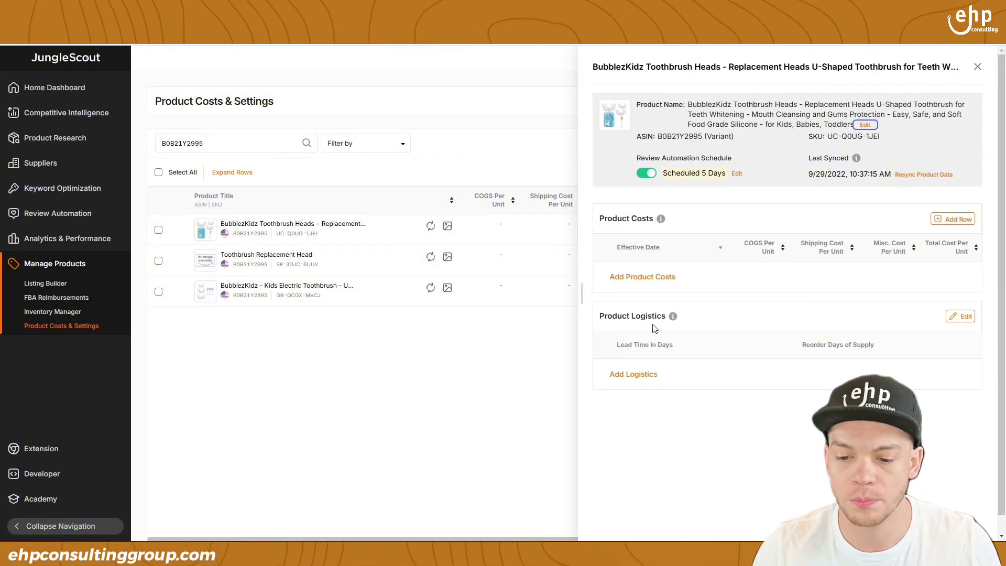
# Add and save a product cost entry with COGS per unit of $2 and shipping cost per unit of $1.
pyautogui.click(642, 278)
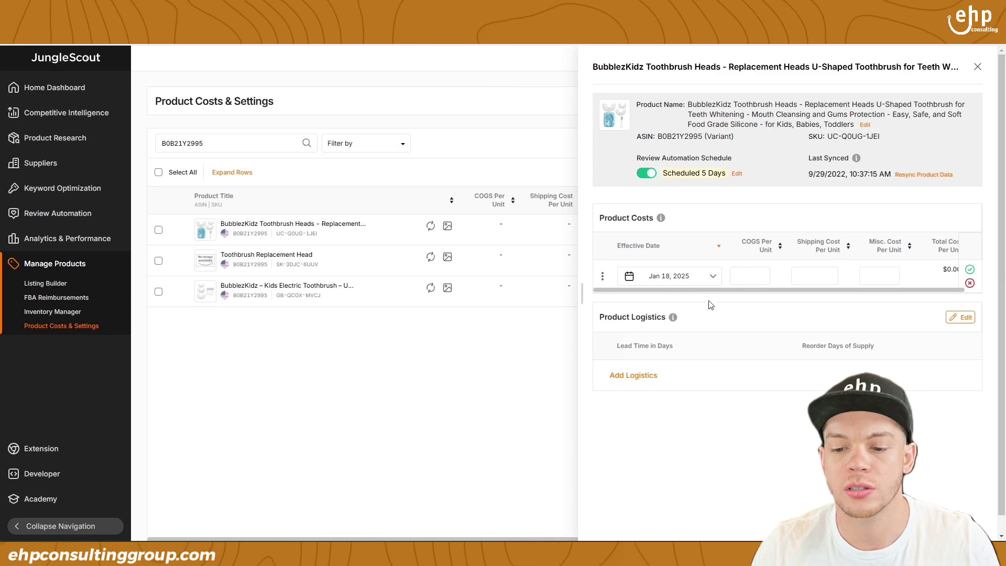
pyautogui.click(754, 280)
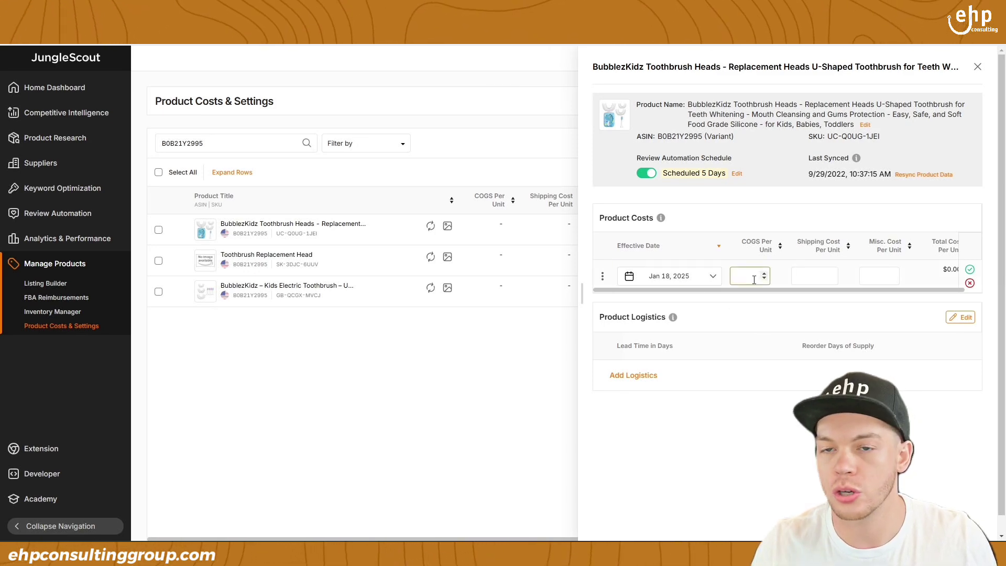
pyautogui.write('2')
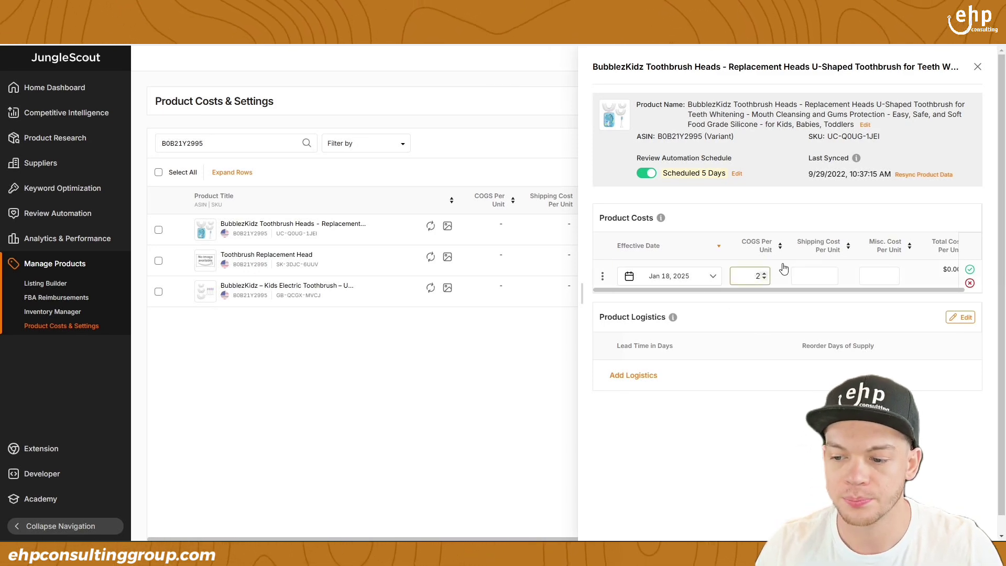
pyautogui.click(808, 275)
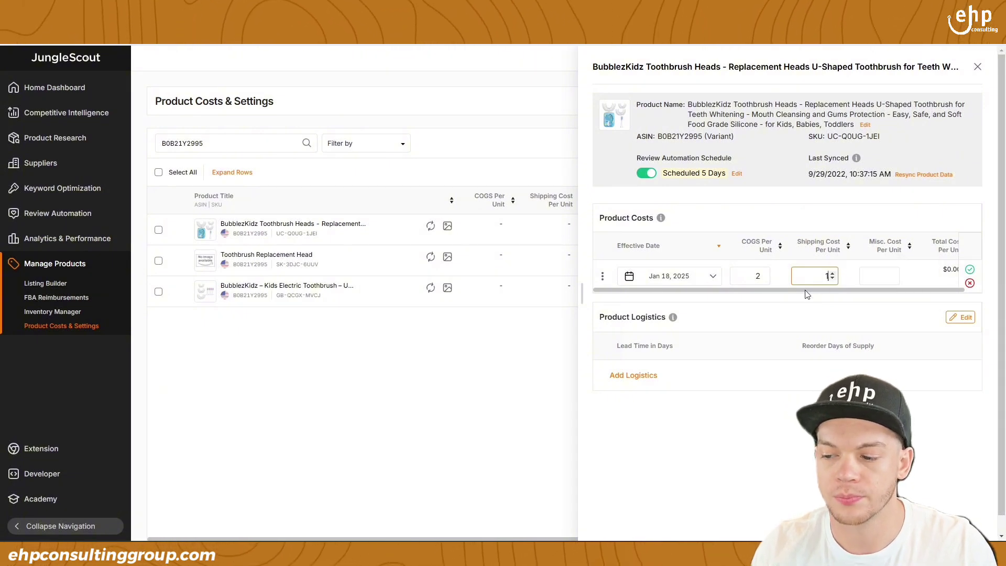
pyautogui.moveTo(854, 294); pyautogui.dragTo(959, 272)
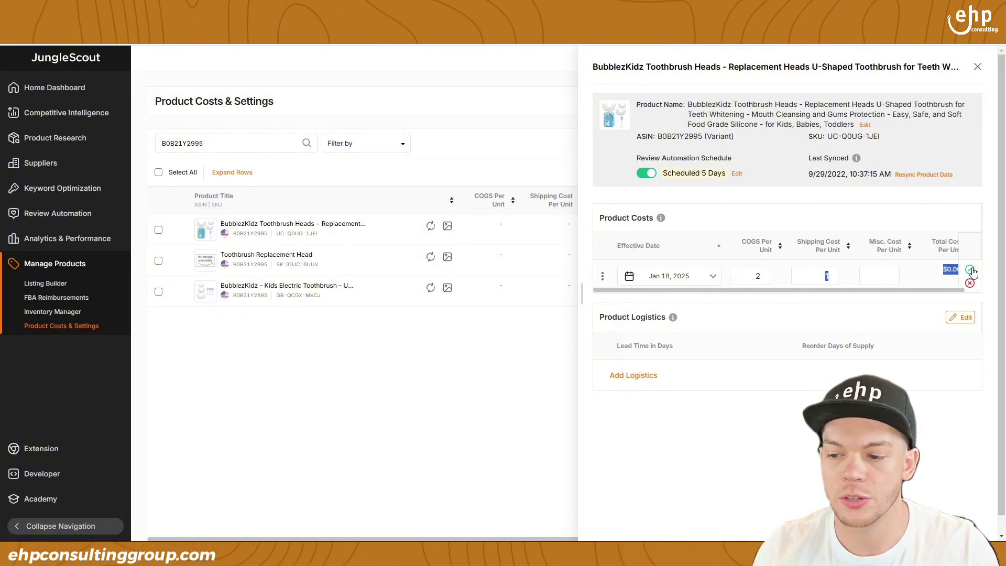
pyautogui.click(971, 270)
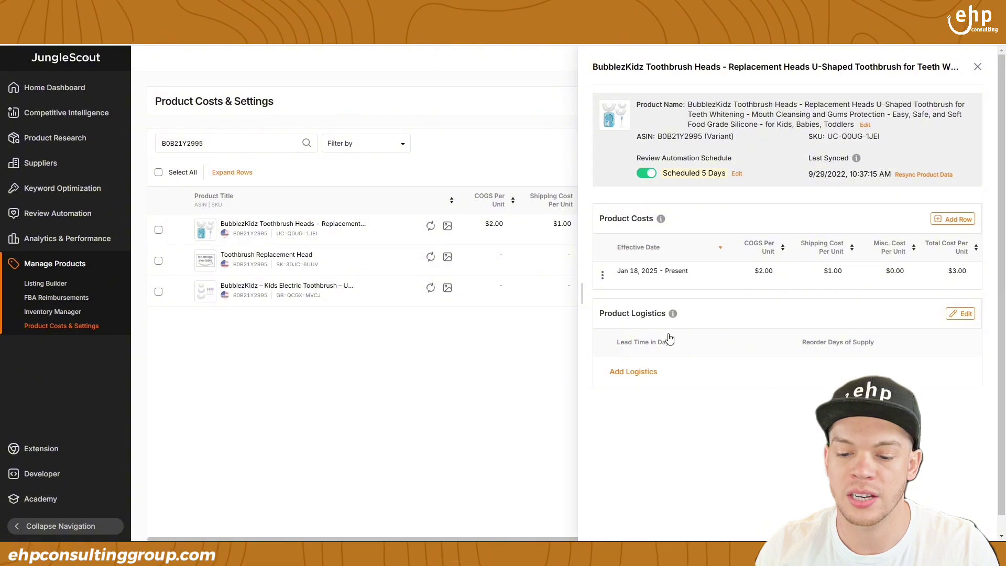
# Add and save product logistics with a 45-day lead time and 60 reorder days of supply, and close the product details.
pyautogui.click(648, 372)
pyautogui.click(646, 367)
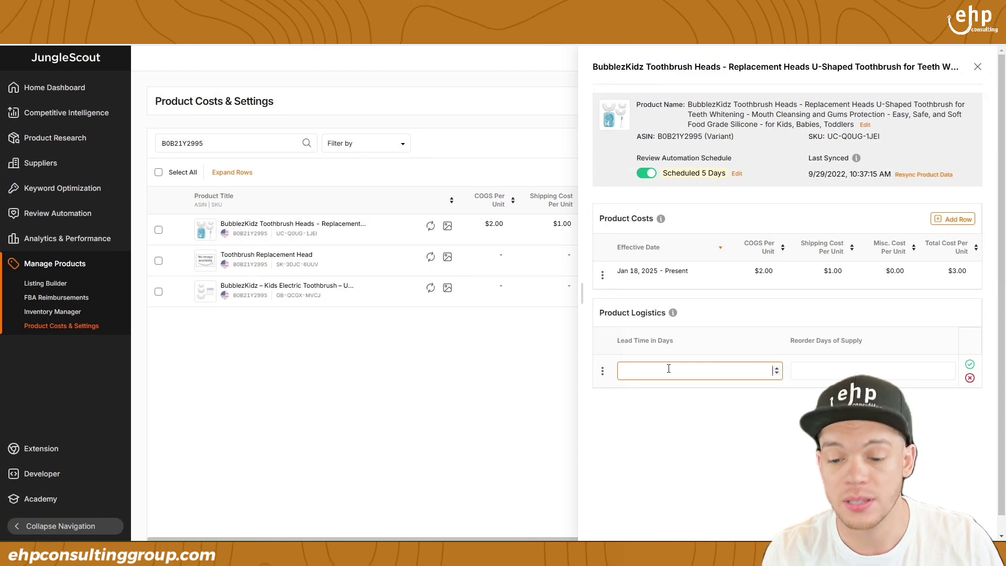
pyautogui.write('45')
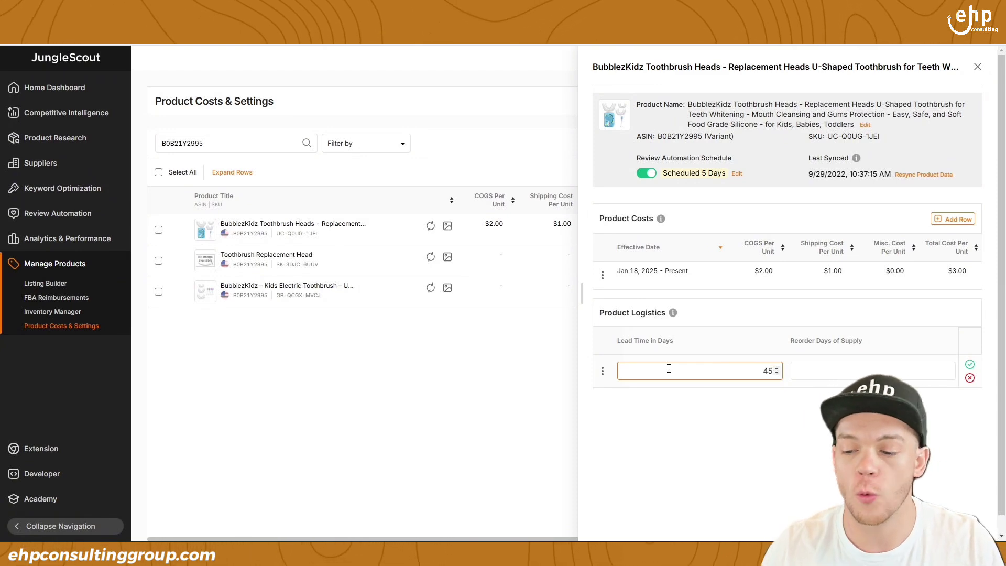
pyautogui.moveTo(842, 358)
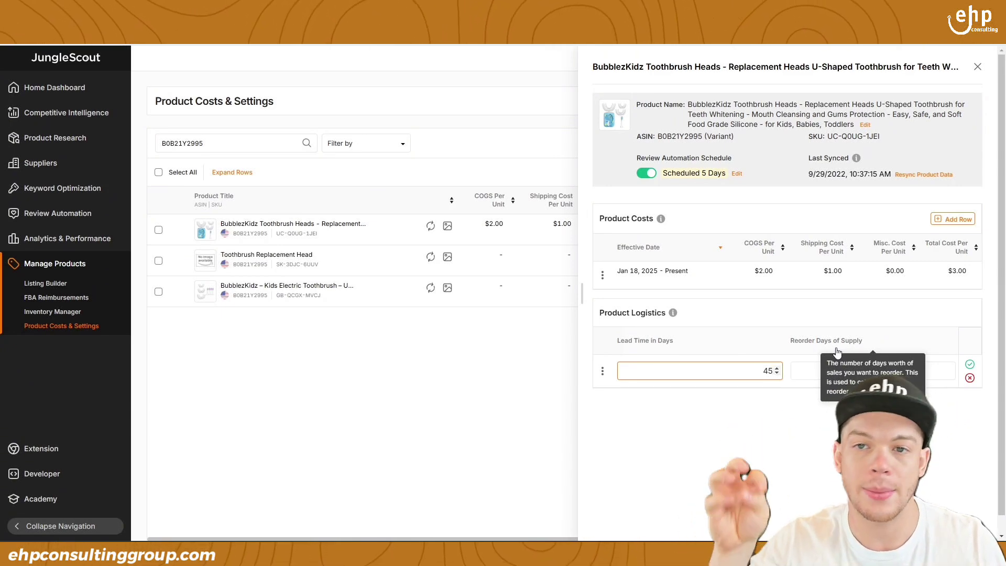
pyautogui.click(811, 372)
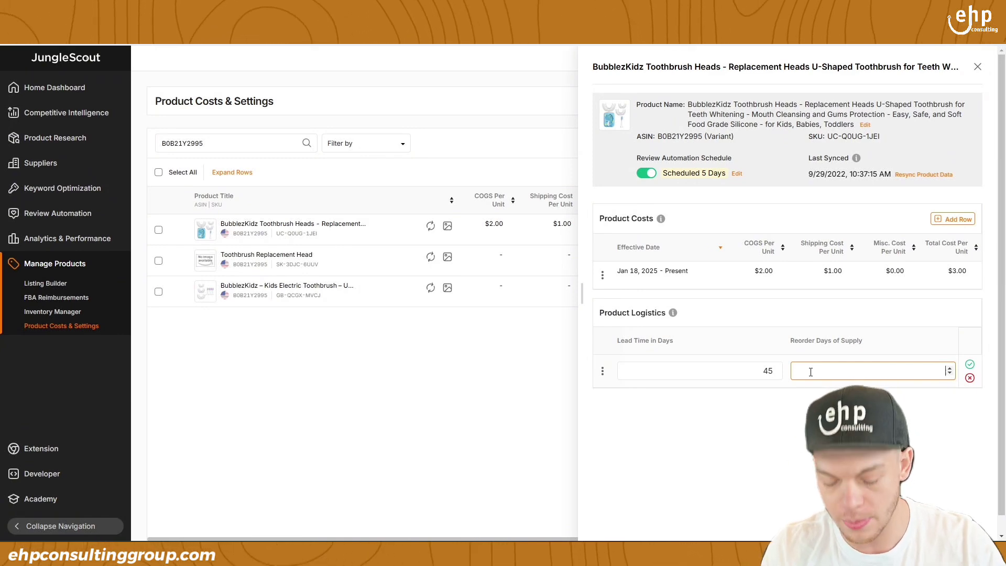
pyautogui.write('60')
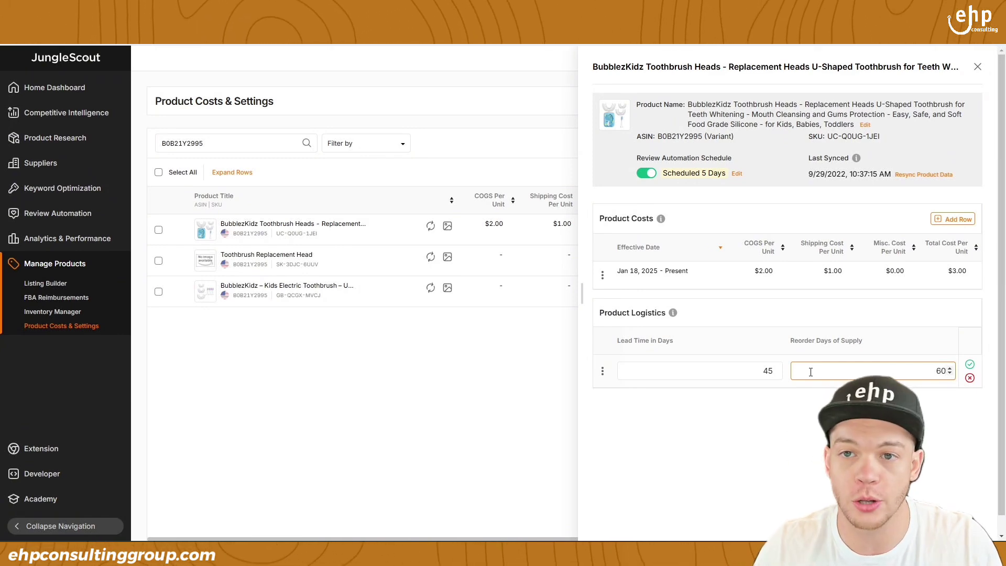
pyautogui.click(971, 367)
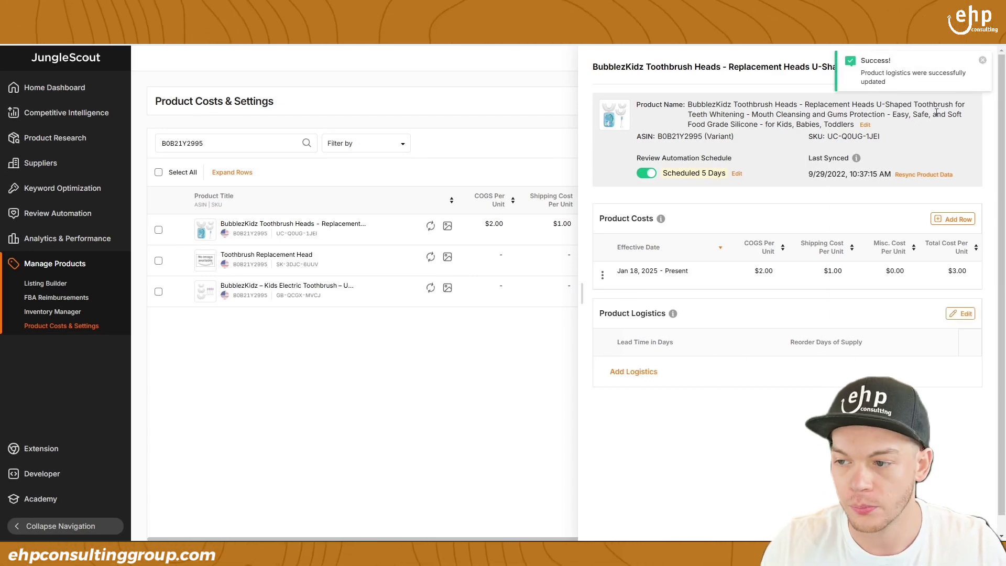
pyautogui.click(981, 63)
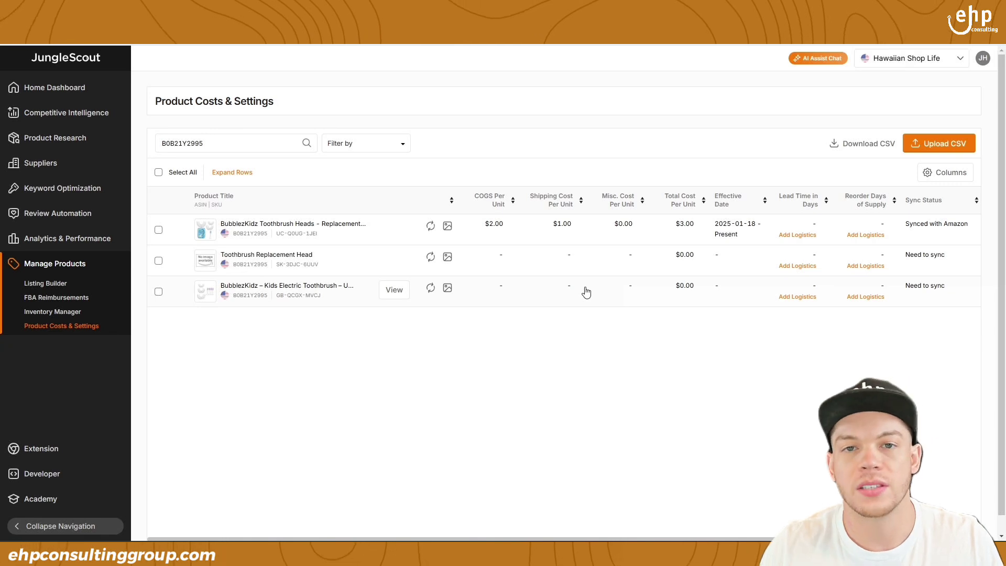
# Open the Profit Overview and examine units sold, net margin, ROI, net profit, and unit and supplier shipping costs against the previous period.
pyautogui.click(113, 244)
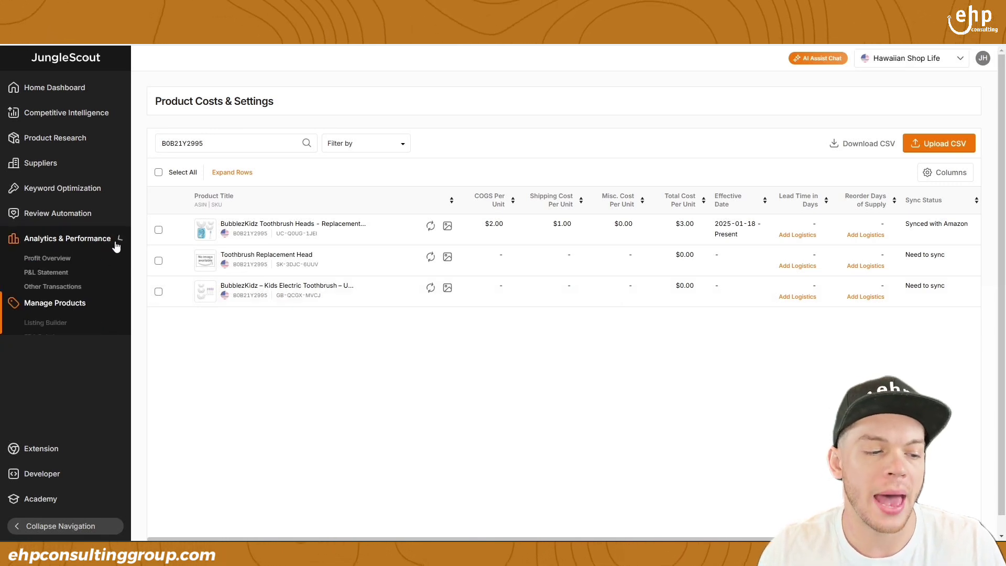
pyautogui.click(43, 261)
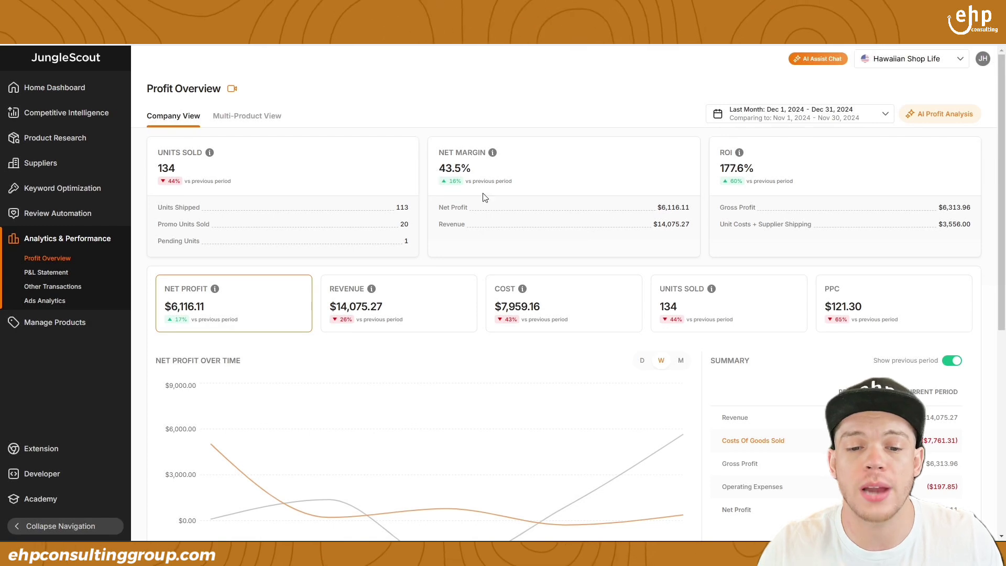
pyautogui.moveTo(448, 182); pyautogui.dragTo(505, 181)
pyautogui.click(520, 176)
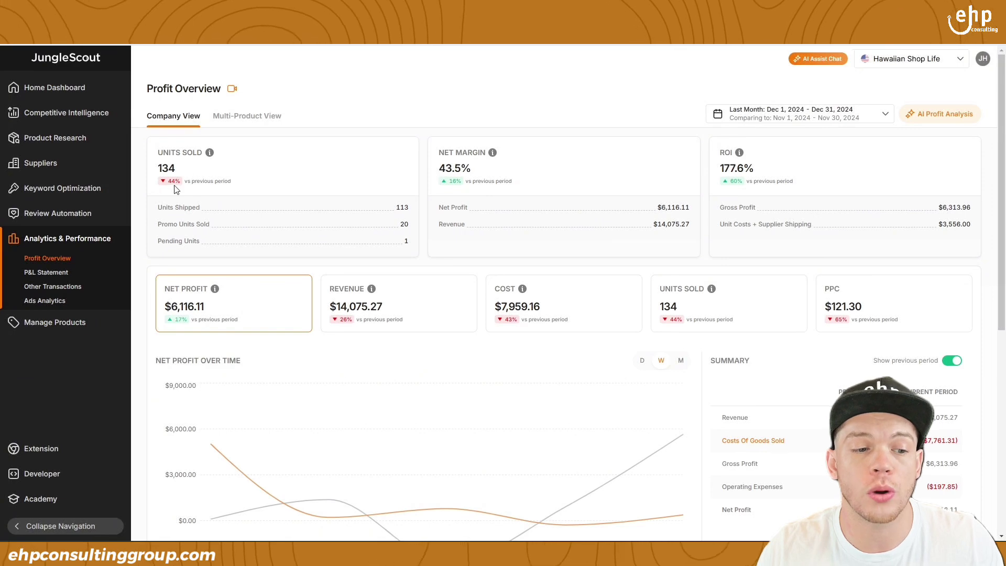
pyautogui.moveTo(176, 190); pyautogui.dragTo(197, 193)
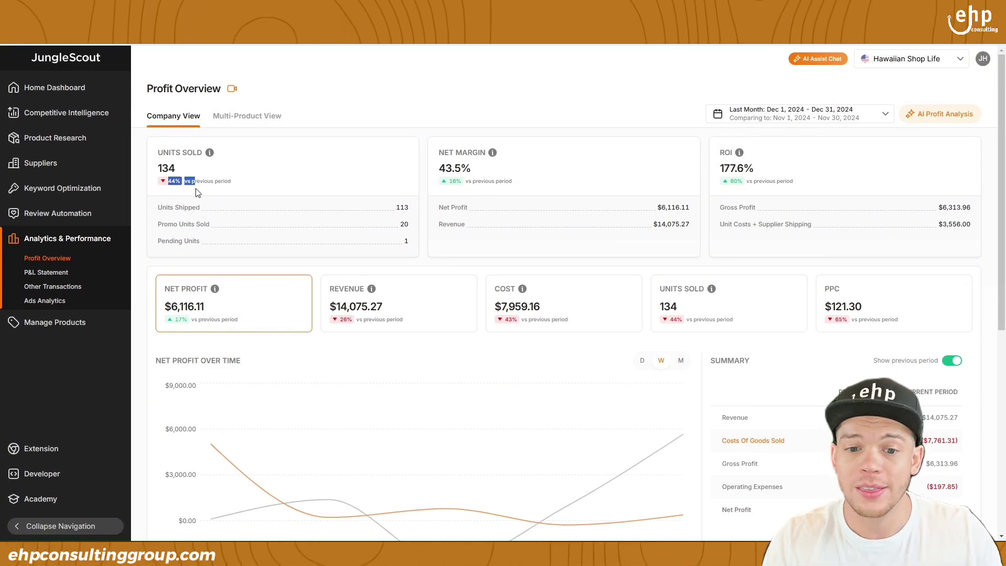
pyautogui.moveTo(448, 184); pyautogui.dragTo(464, 186)
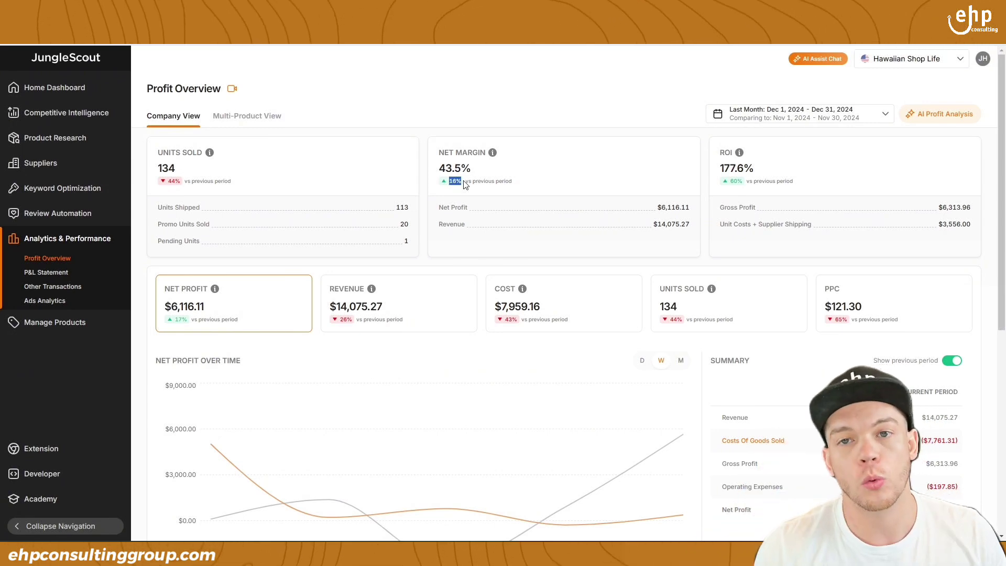
pyautogui.doubleClick(461, 181)
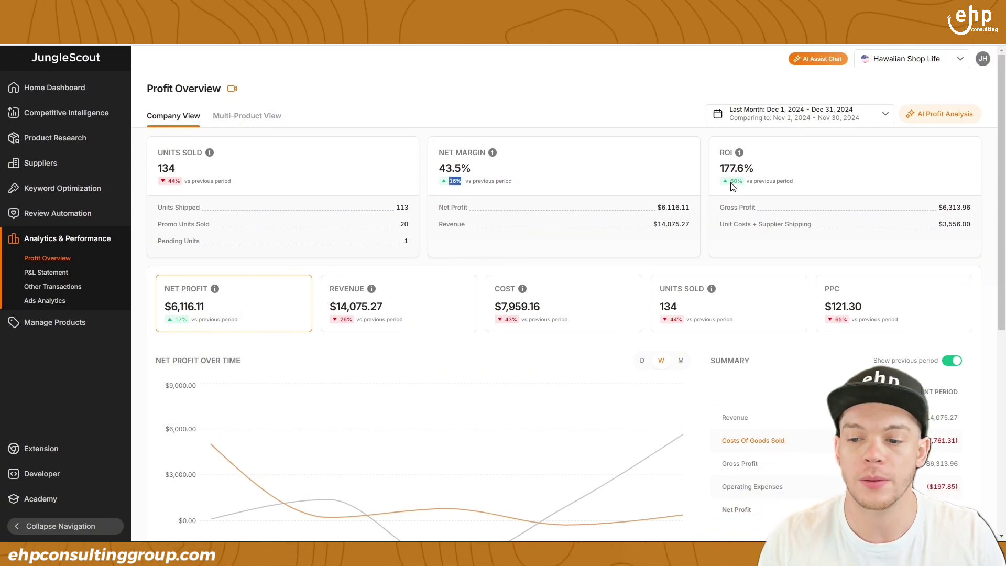
pyautogui.moveTo(723, 173); pyautogui.dragTo(761, 173)
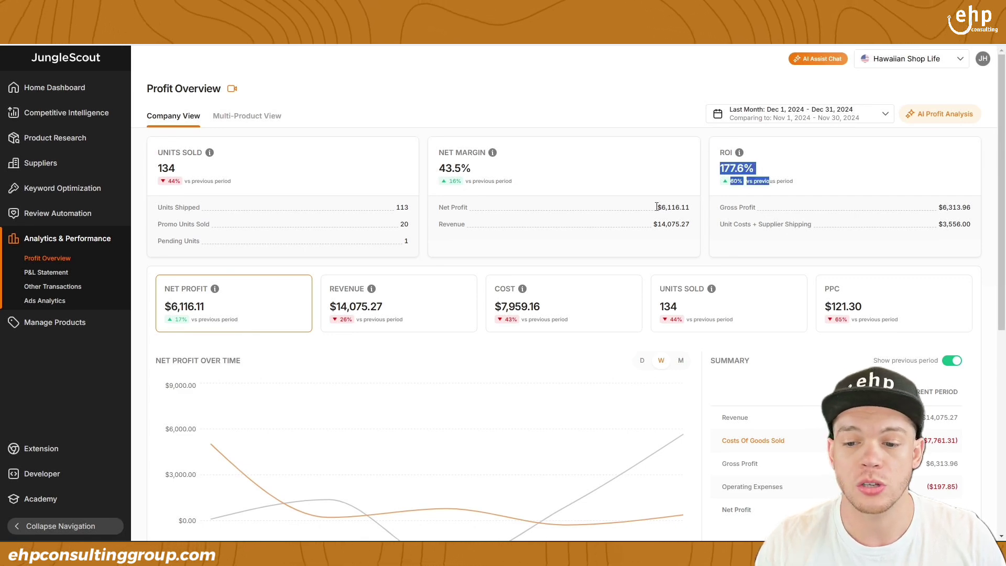
pyautogui.moveTo(655, 211); pyautogui.dragTo(903, 225)
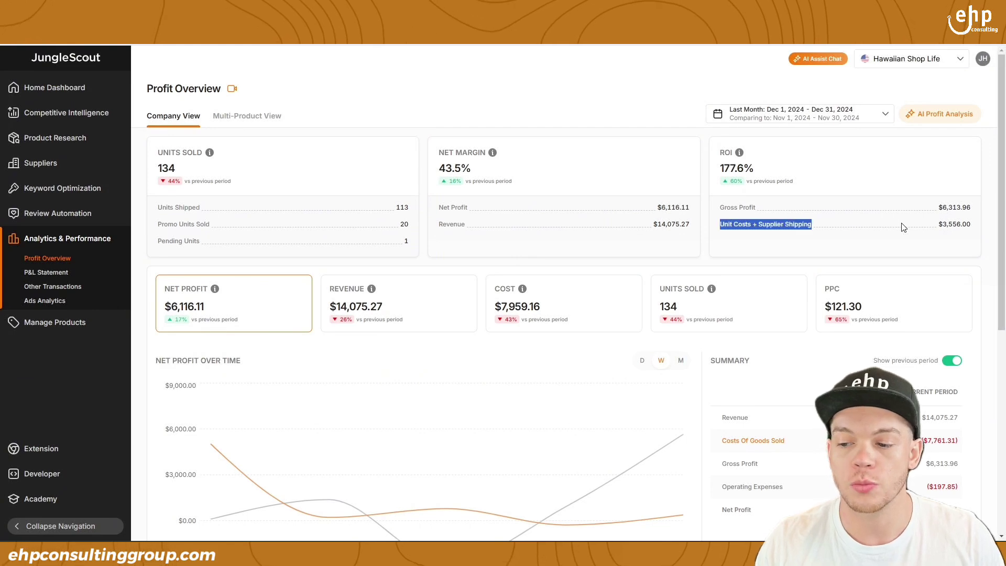
pyautogui.click(923, 247)
# Examine the Cost, PPC and Units Sold charts and their summary breakdowns in the Profit Overview.
pyautogui.scroll(-3, 743, 256)
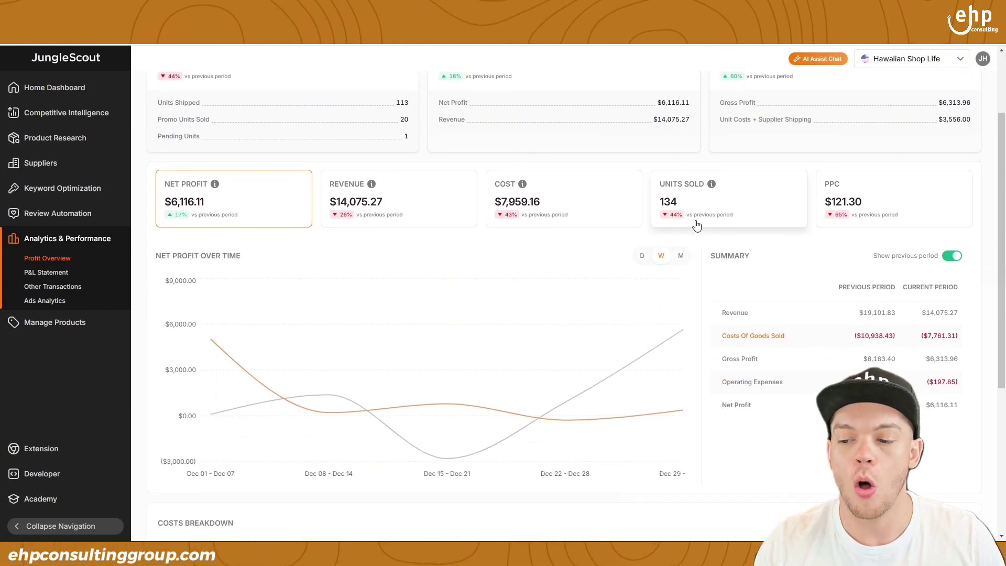
pyautogui.scroll(3, 723, 292)
pyautogui.click(539, 258)
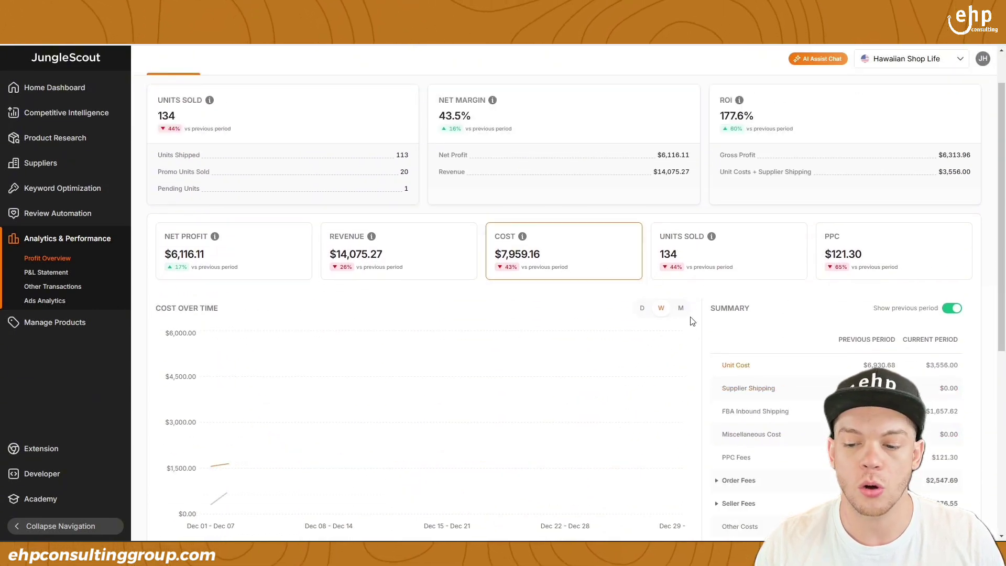
pyautogui.scroll(-2, 759, 377)
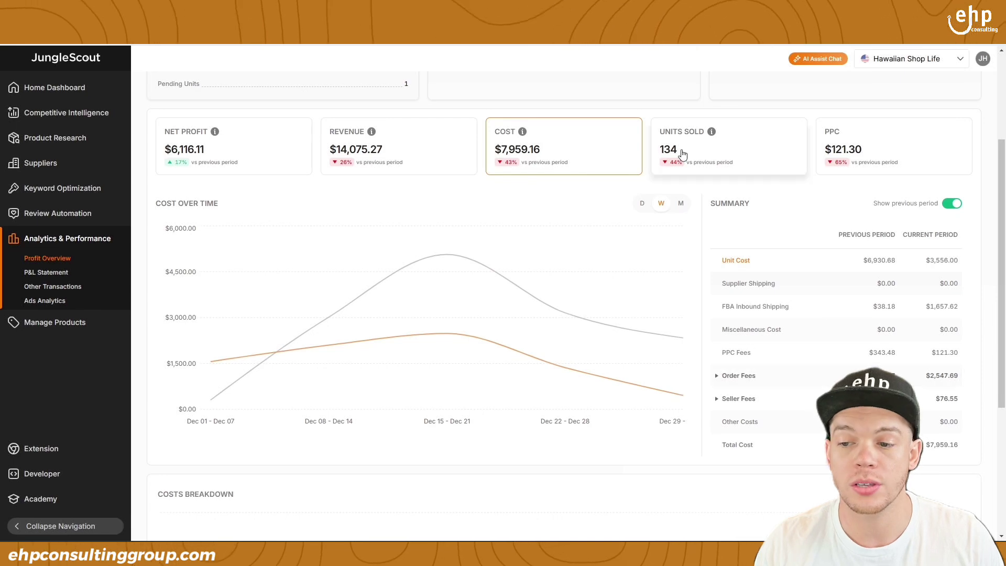
pyautogui.click(876, 166)
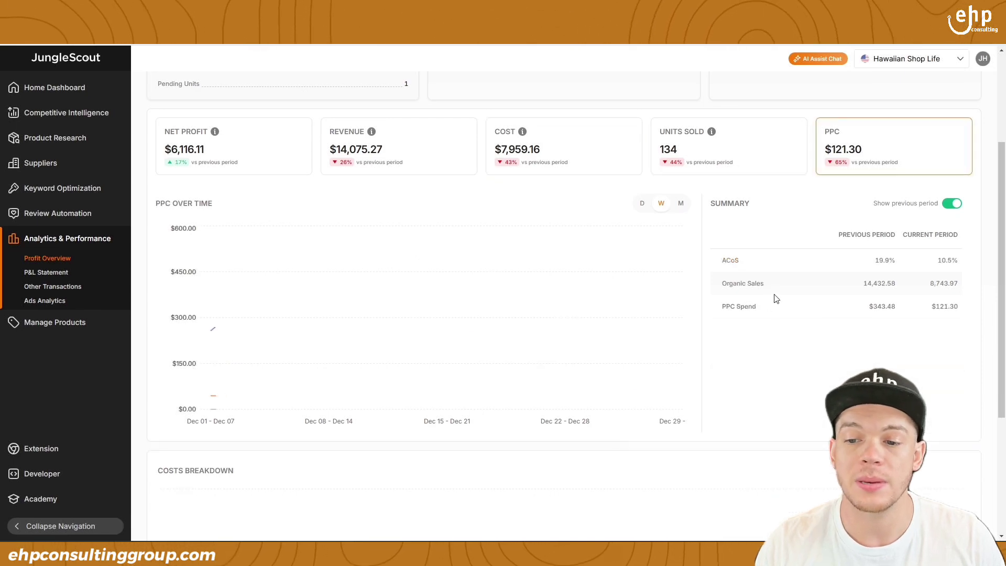
pyautogui.click(723, 158)
pyautogui.click(561, 146)
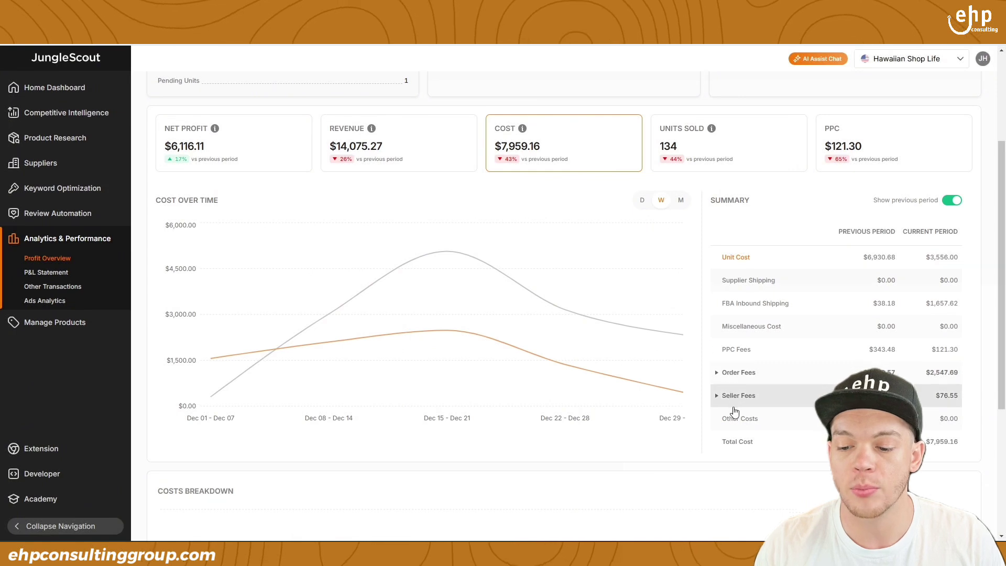
pyautogui.scroll(-1, 739, 346)
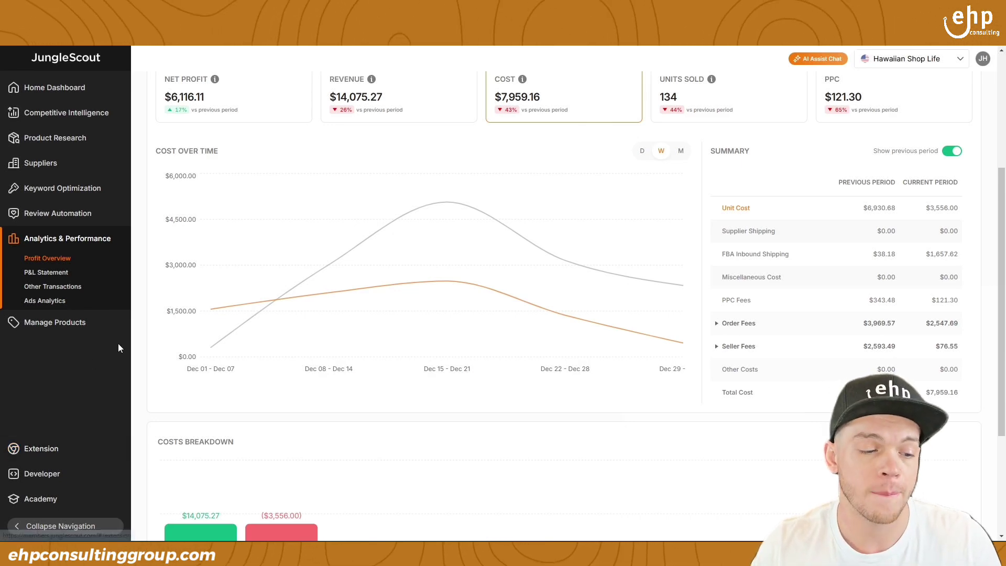
pyautogui.click(121, 324)
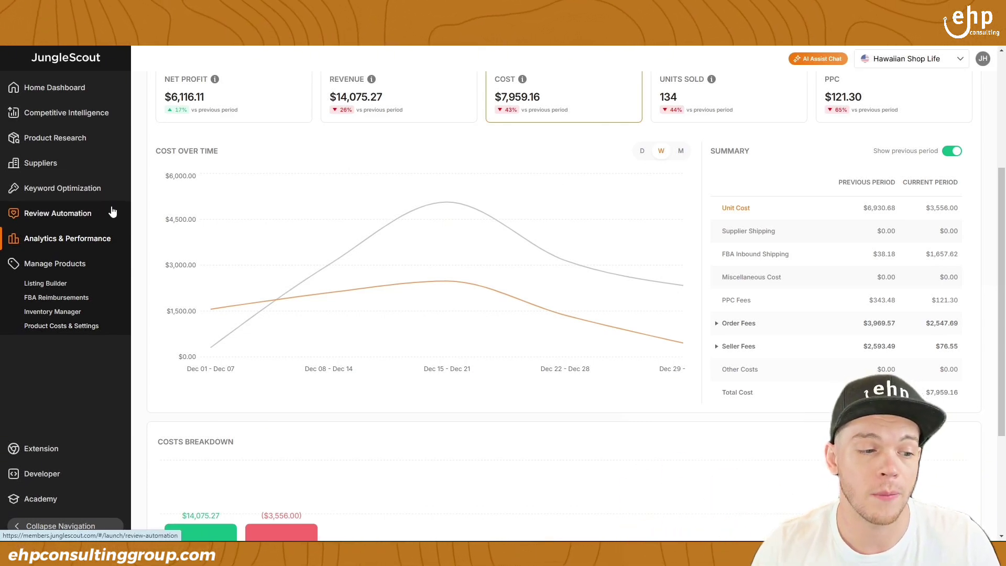
pyautogui.click(118, 237)
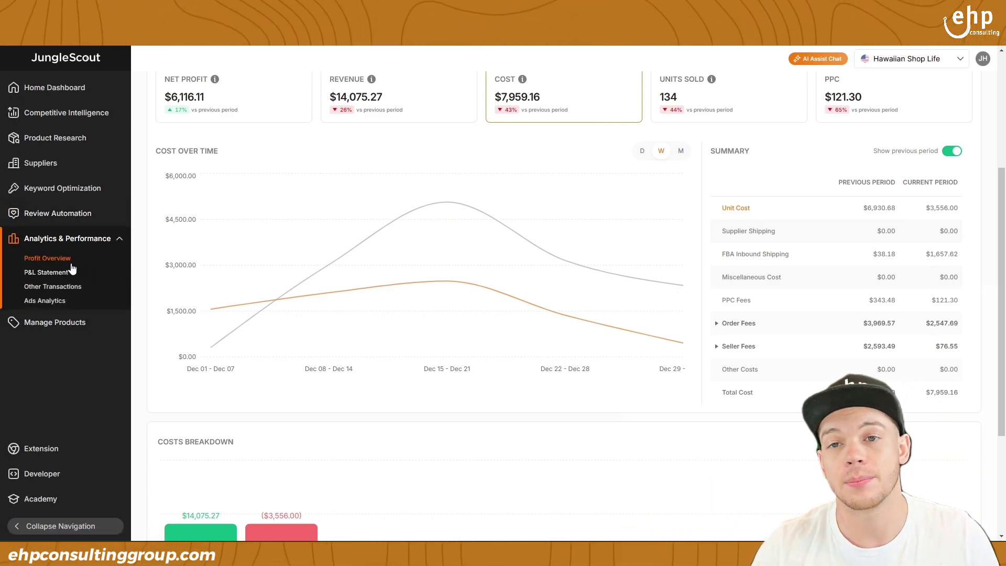
pyautogui.scroll(4, 438, 259)
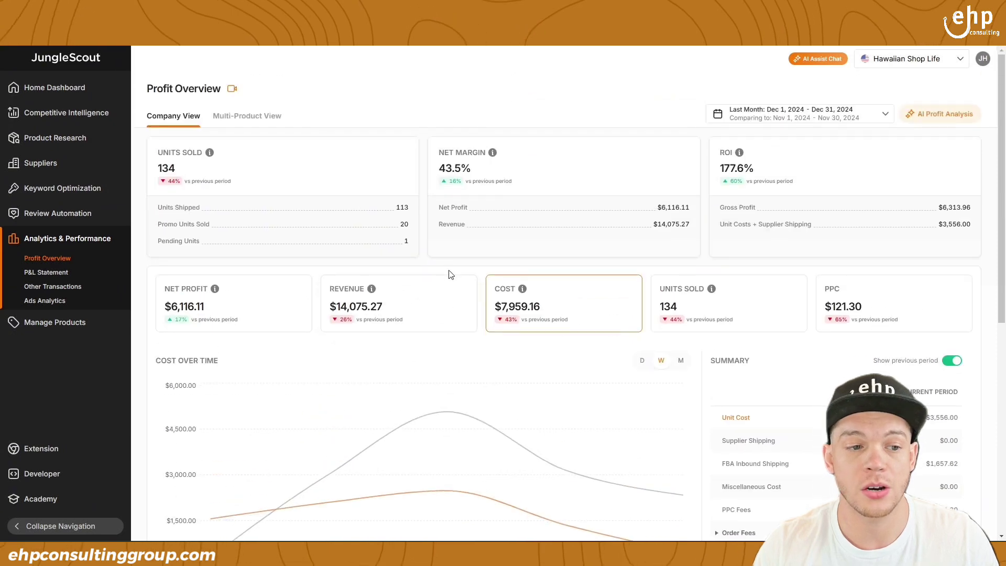
pyautogui.scroll(-2, 451, 275)
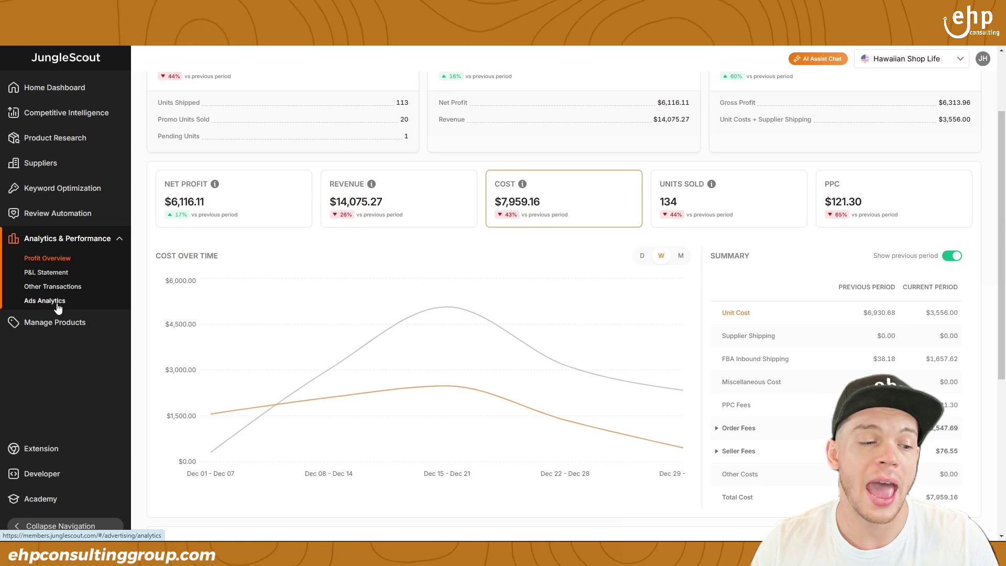
# Open the Review Automation page.
pyautogui.click(104, 220)
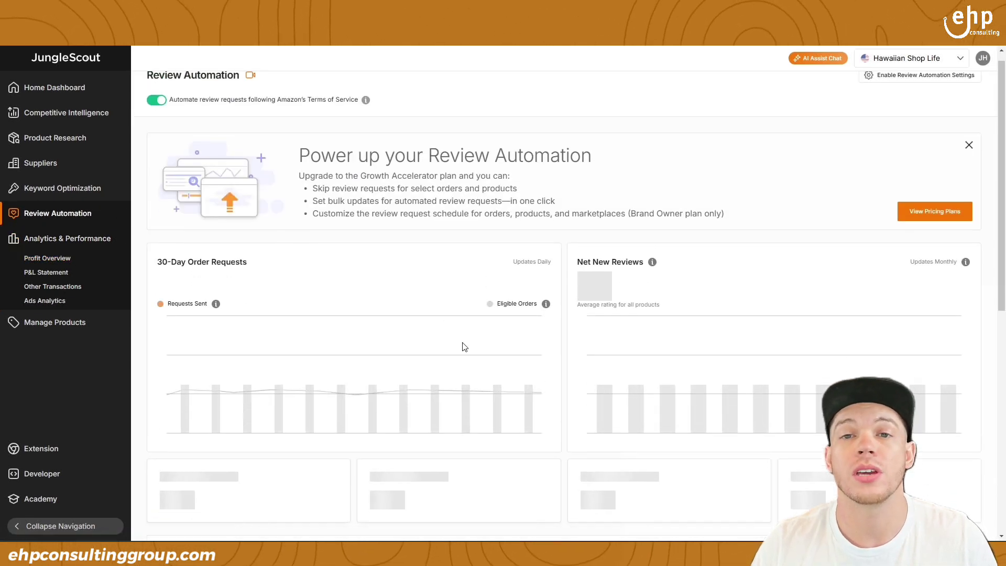
# Examine the order request and net new review charts, the average product rating, and the total time saved by review automation.
pyautogui.scroll(-2, 472, 336)
pyautogui.scroll(2, 489, 329)
pyautogui.scroll(-1, 575, 291)
pyautogui.moveTo(578, 248); pyautogui.dragTo(649, 249)
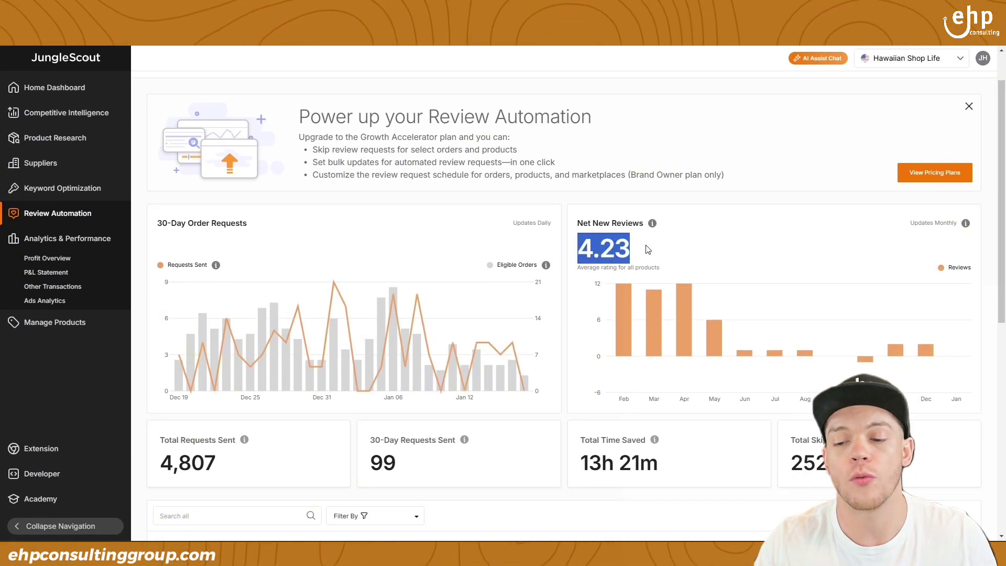
pyautogui.scroll(-2, 632, 268)
pyautogui.moveTo(581, 358); pyautogui.dragTo(656, 364)
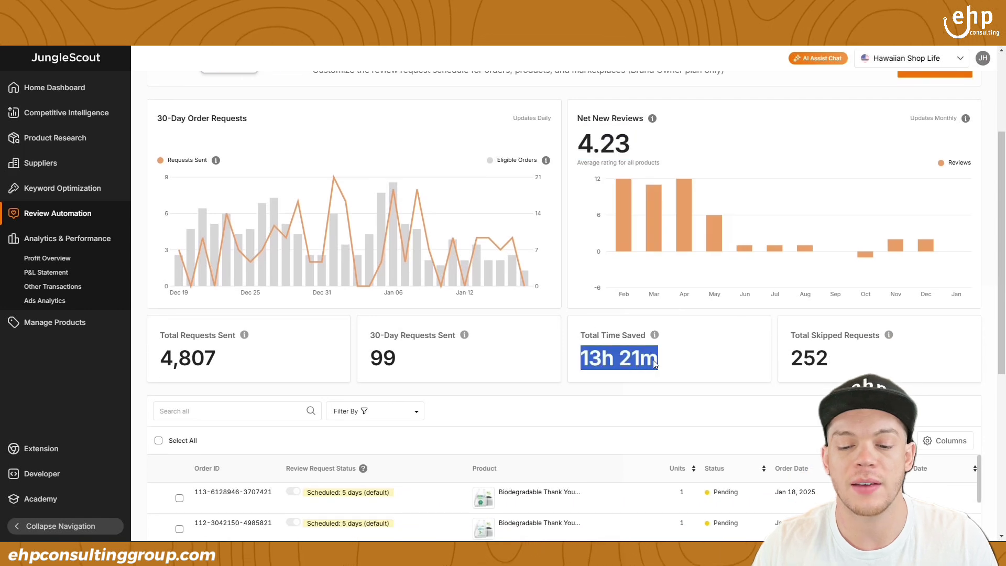
pyautogui.scroll(1, 108, 197)
# Open Keyword Scout and examine its keyword and multi-ASIN reverse search options.
pyautogui.click(118, 195)
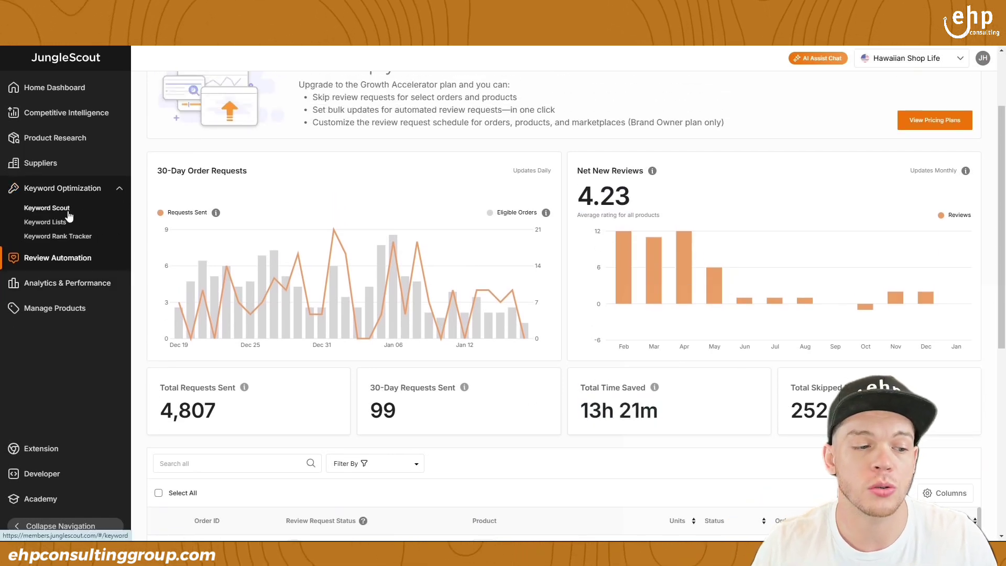
pyautogui.click(68, 211)
pyautogui.moveTo(246, 140); pyautogui.dragTo(311, 142)
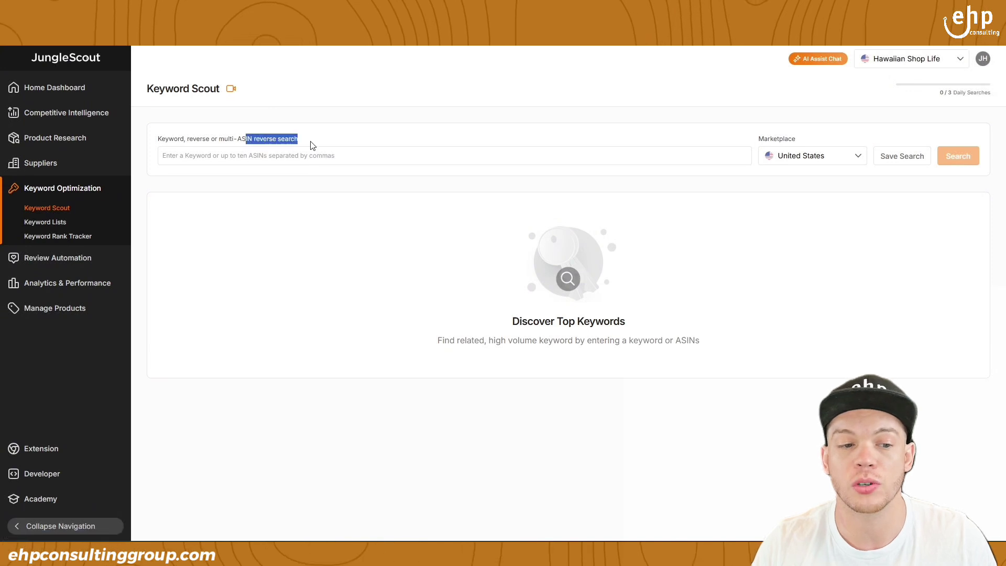
pyautogui.click(329, 143)
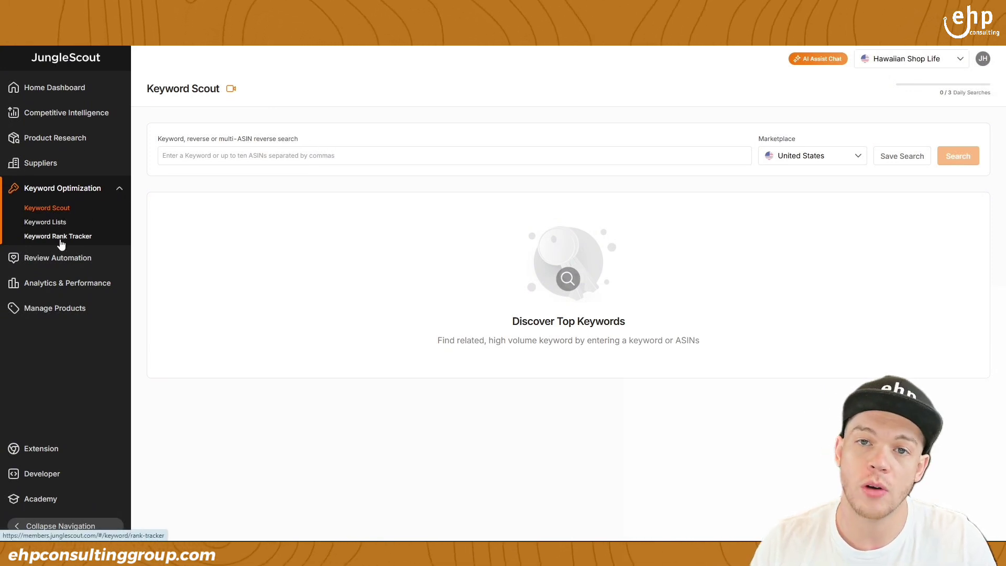
# View the Supplier Database page, followed by the Product Database page with its category and filter options.
pyautogui.click(119, 166)
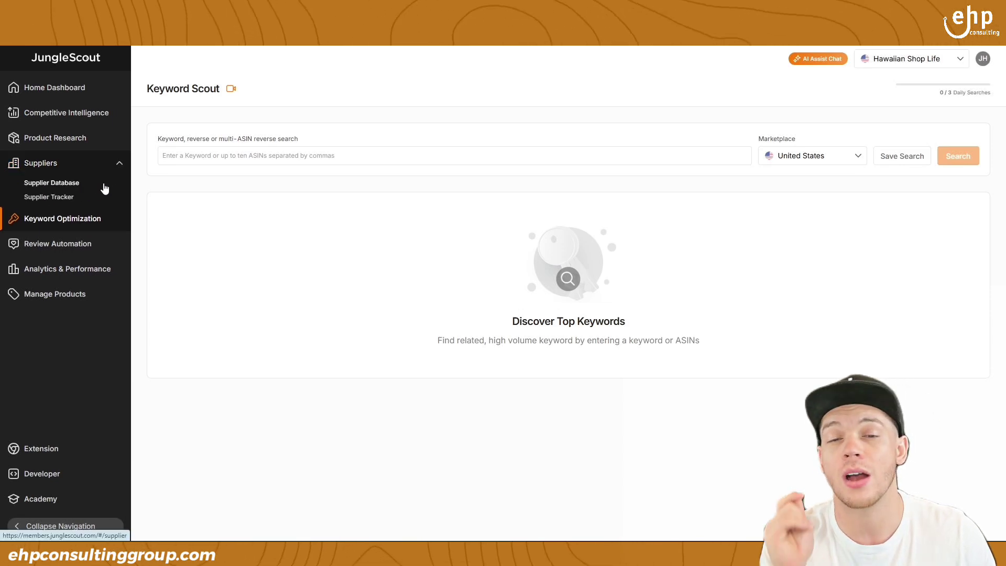
pyautogui.click(73, 184)
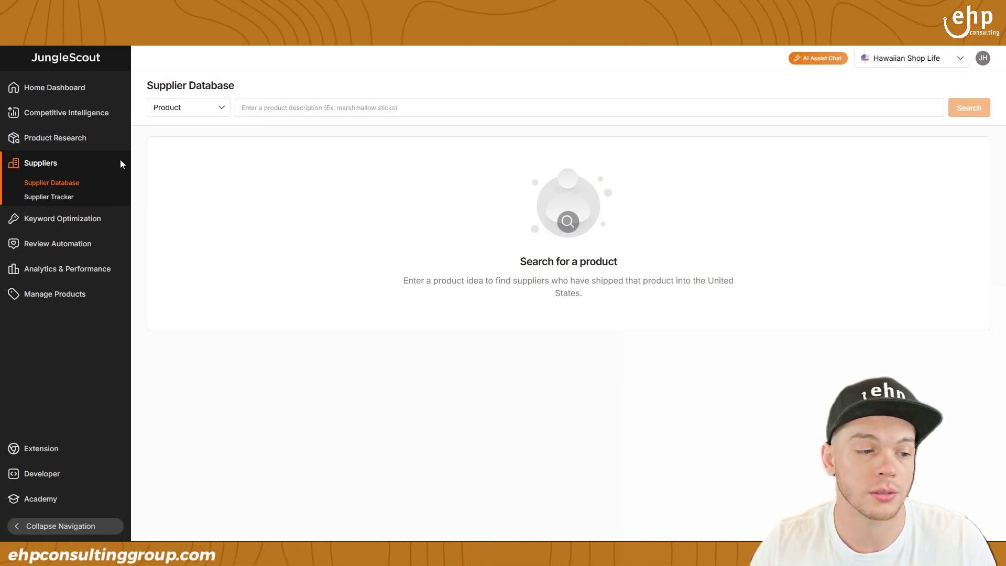
pyautogui.click(120, 145)
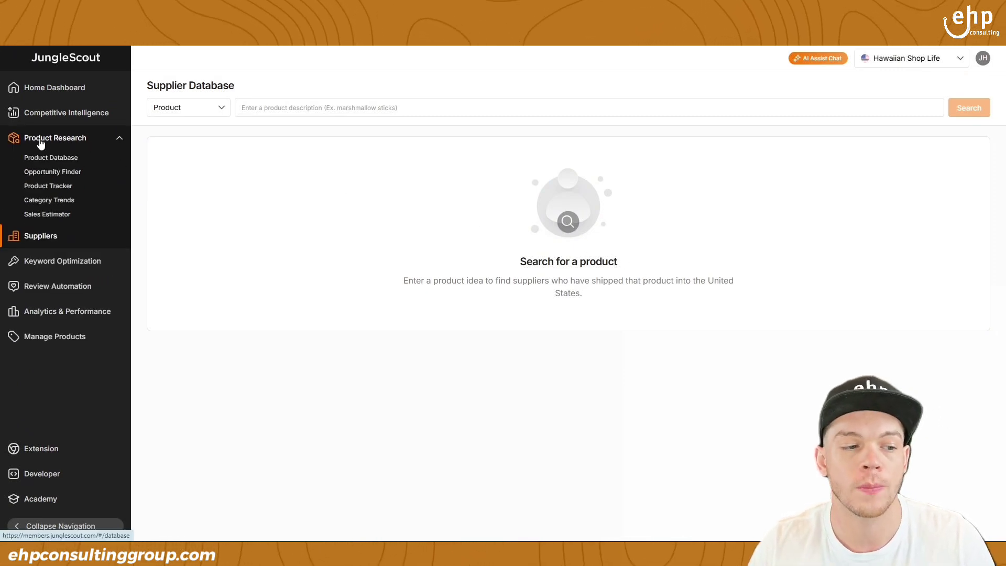
pyautogui.click(68, 159)
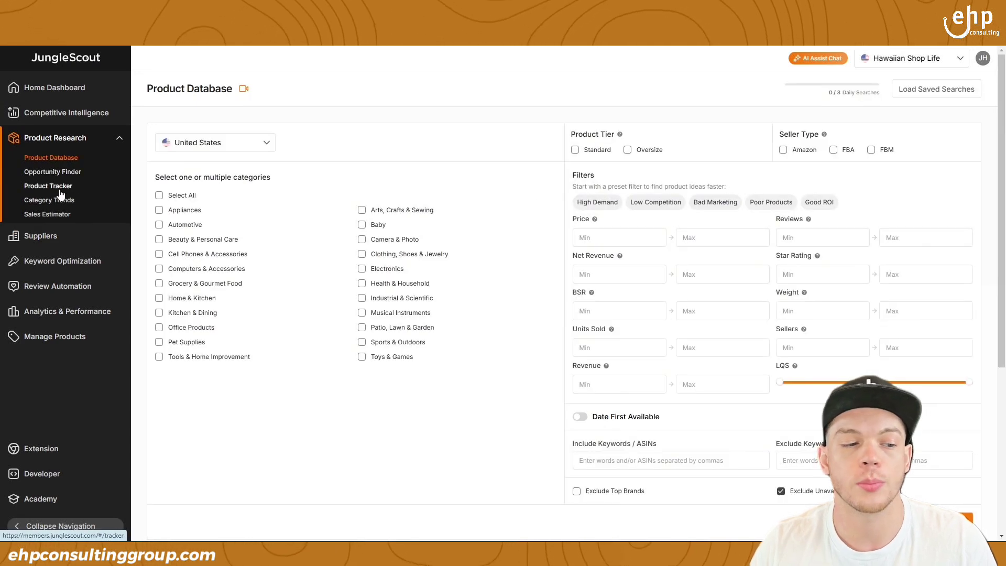